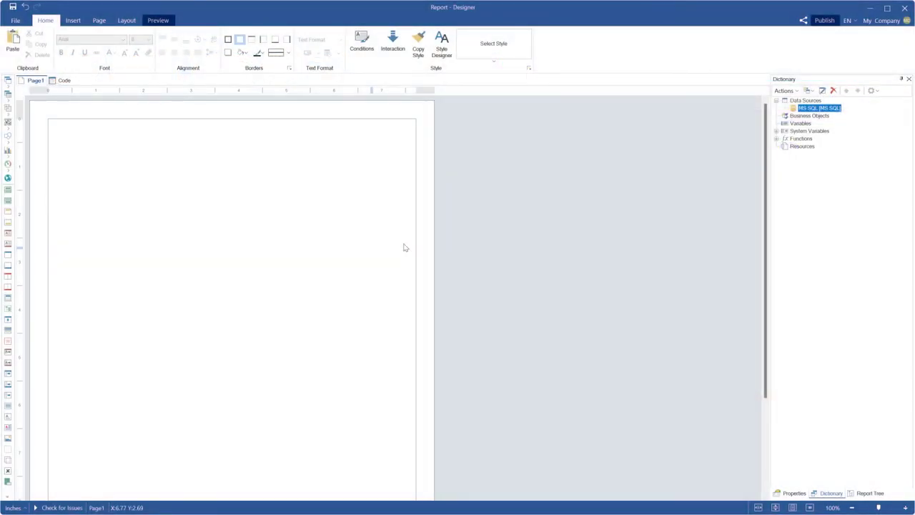
Step: Start a new data source from the MS SQL connection in the Dictionary
click(404, 247)
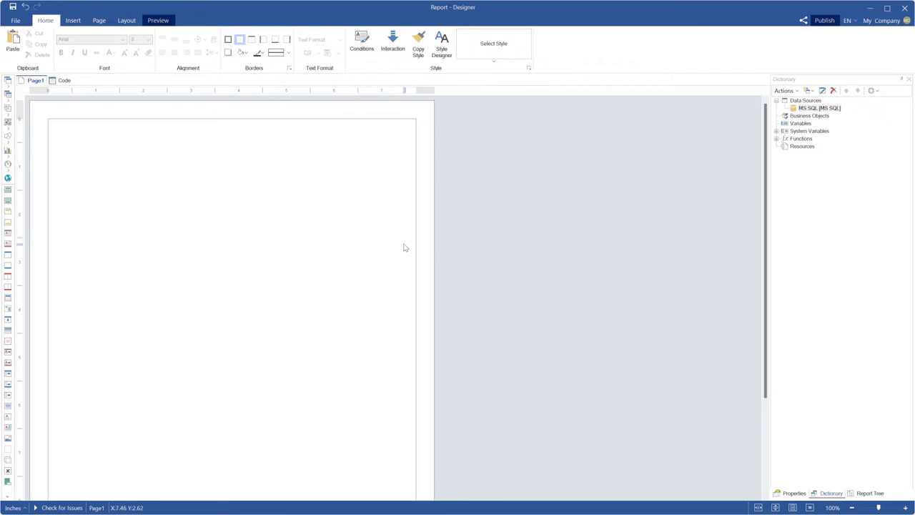
click(816, 108)
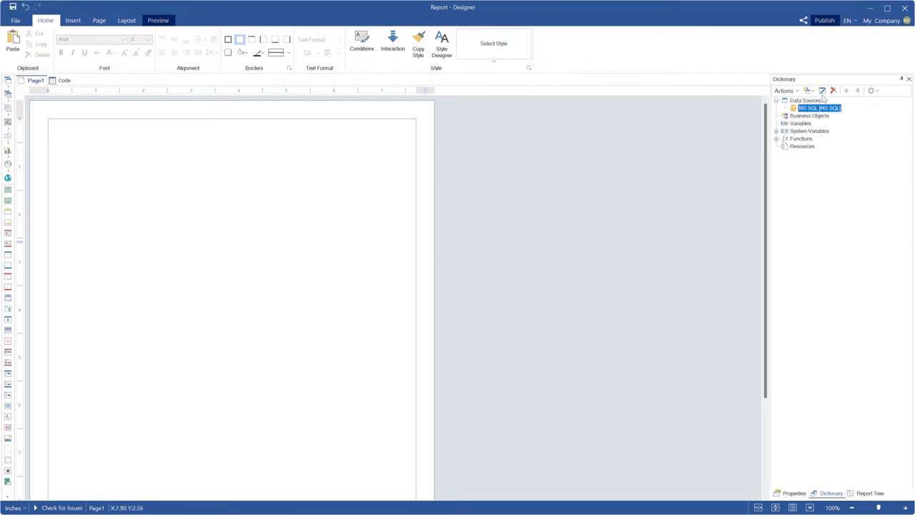
click(808, 90)
click(816, 103)
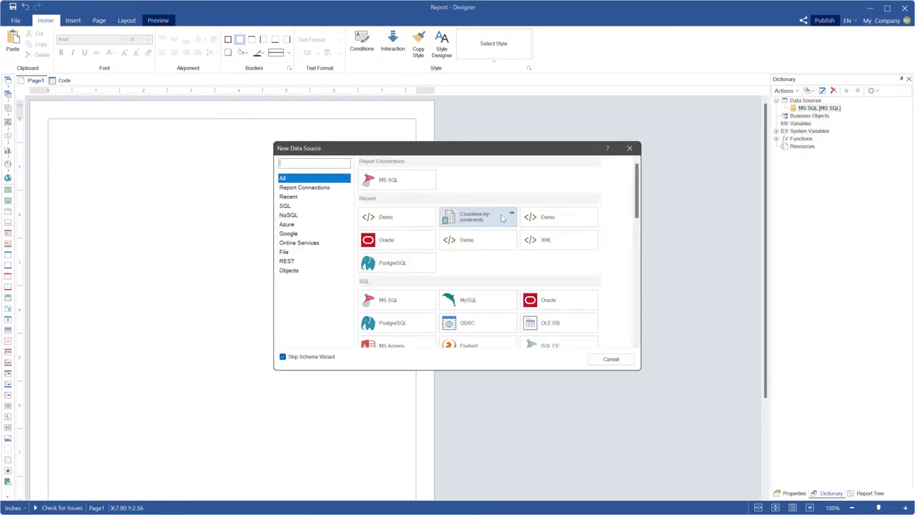
Step: Base the new DataSource1 on the MS SQL report connection and view its query types
click(424, 184)
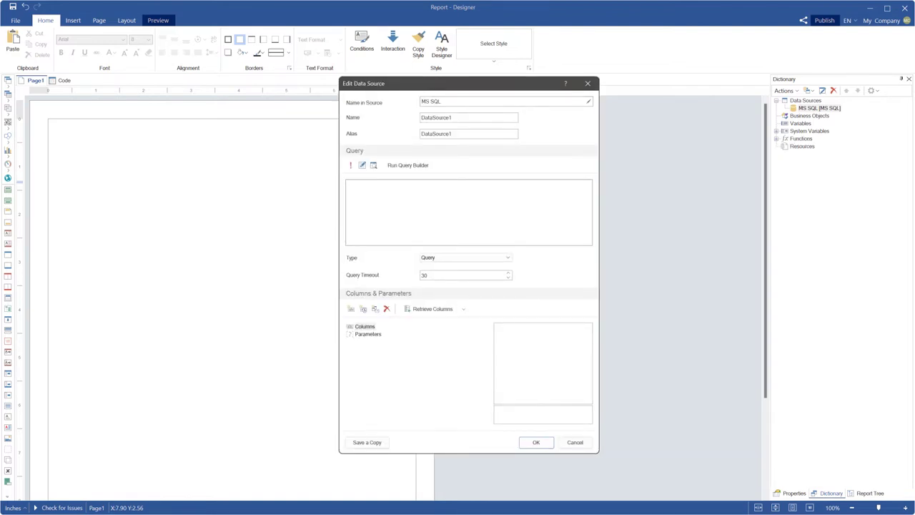
click(451, 256)
Step: Enter the Query-type statement 'exec CategoryProcedure' and execute it successfully
click(454, 265)
text(exec CategoryProcedure)
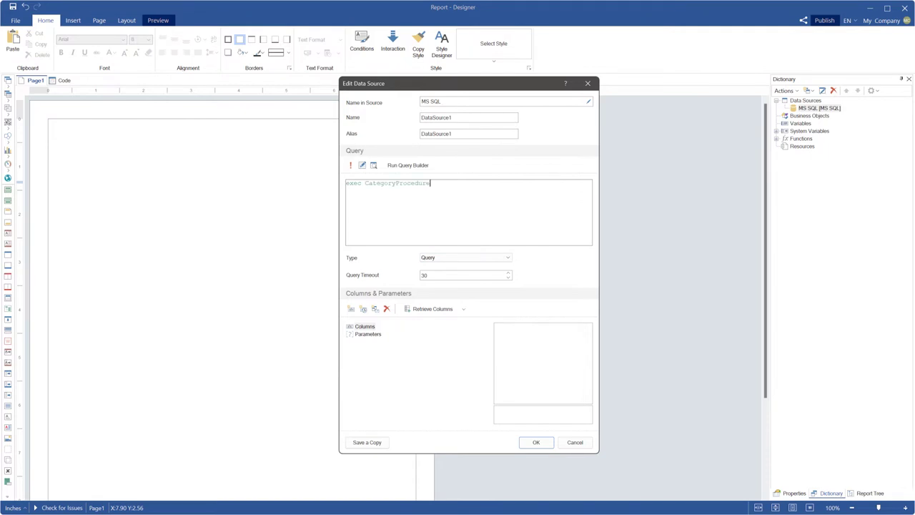
click(349, 168)
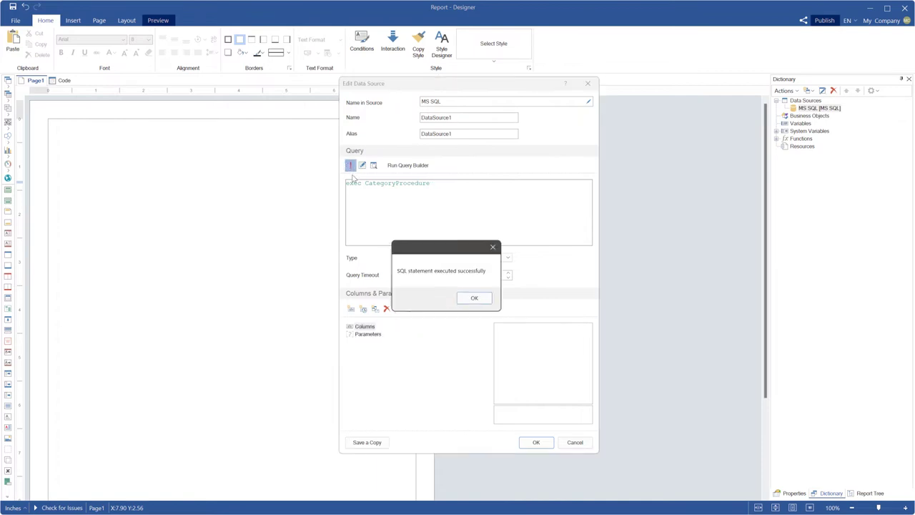
click(473, 299)
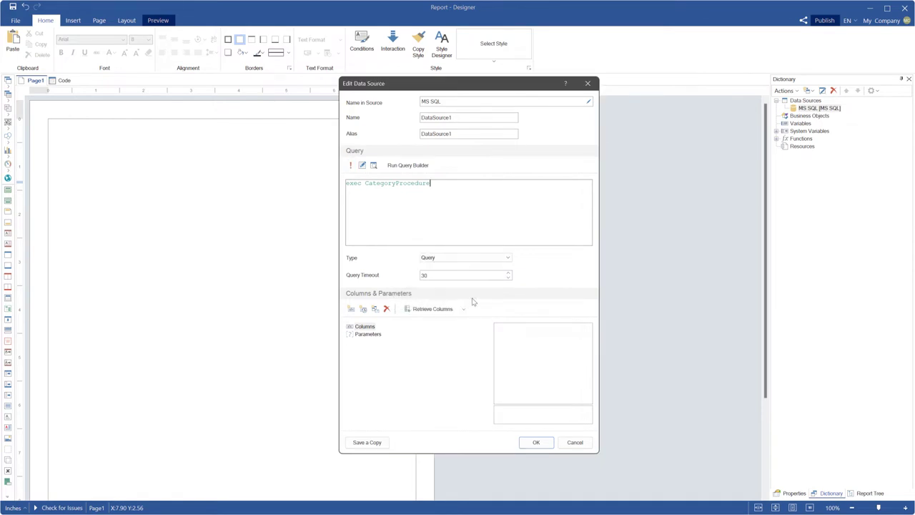
Step: Retrieve the four query columns, inspect CategoryID, CategoryName, Description and Picture, then delete them
click(423, 310)
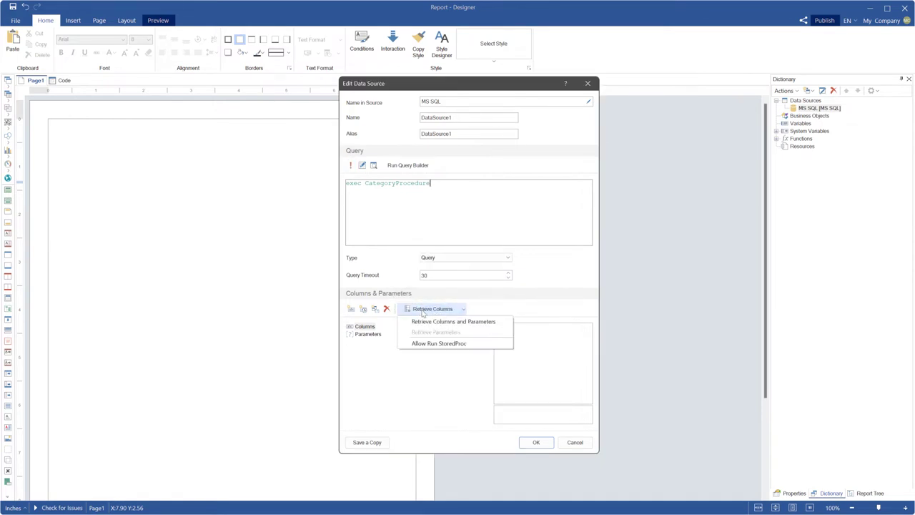
click(425, 320)
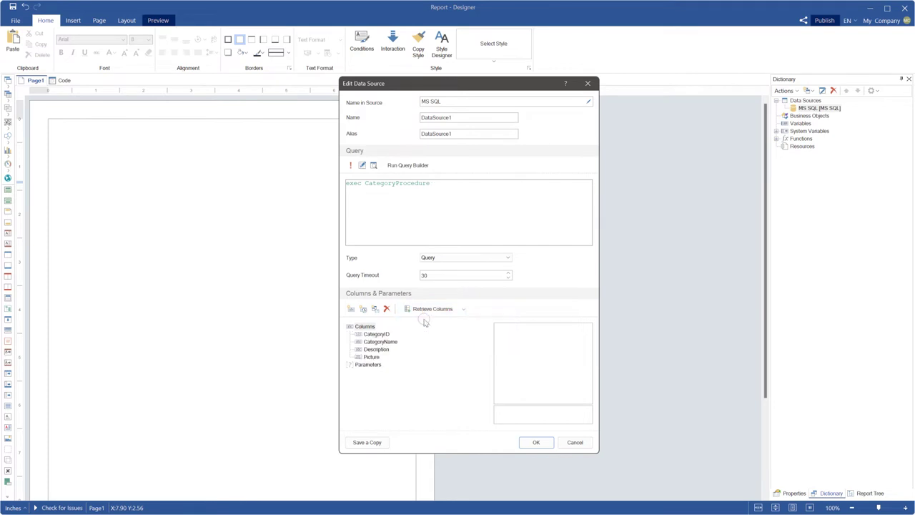
click(371, 334)
click(374, 342)
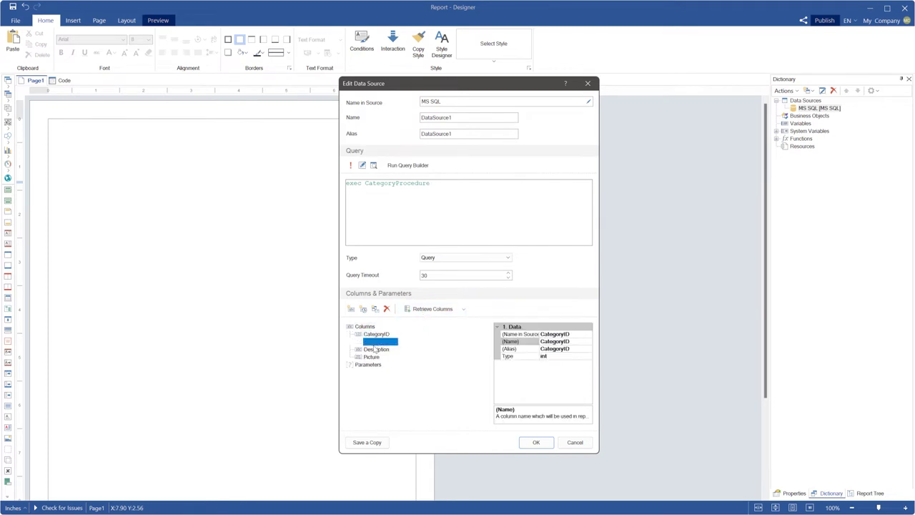
click(374, 349)
click(372, 356)
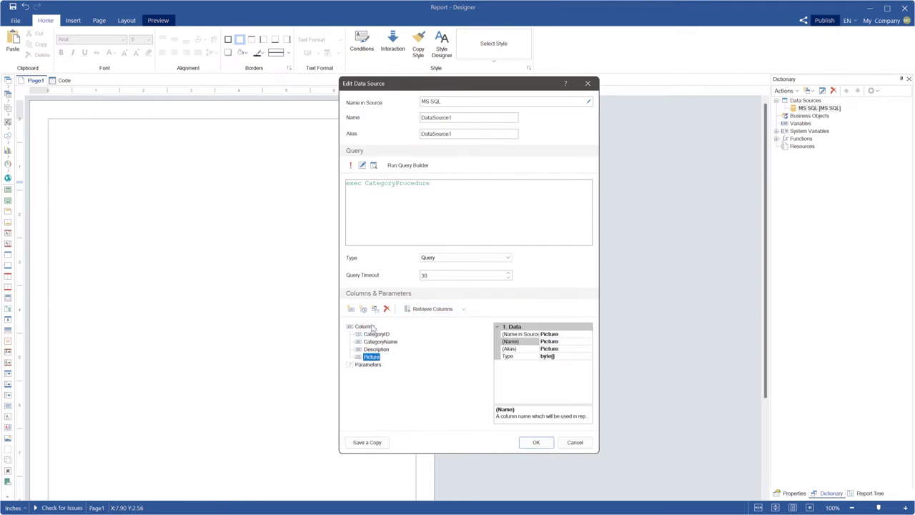
click(369, 326)
click(387, 313)
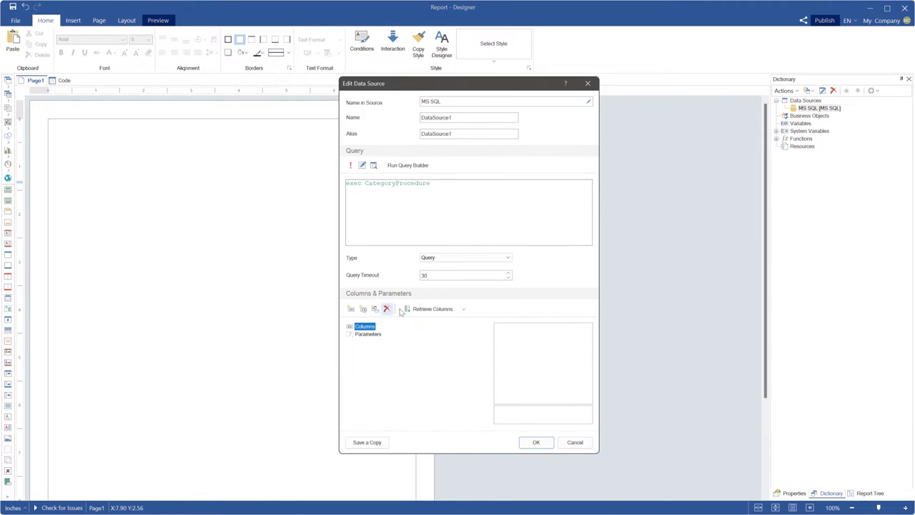
Step: Switch the type to Stored Procedure, remove 'exec' from the query, and run it successfully
click(453, 260)
click(443, 272)
double_click(354, 183)
key(BackSpace)
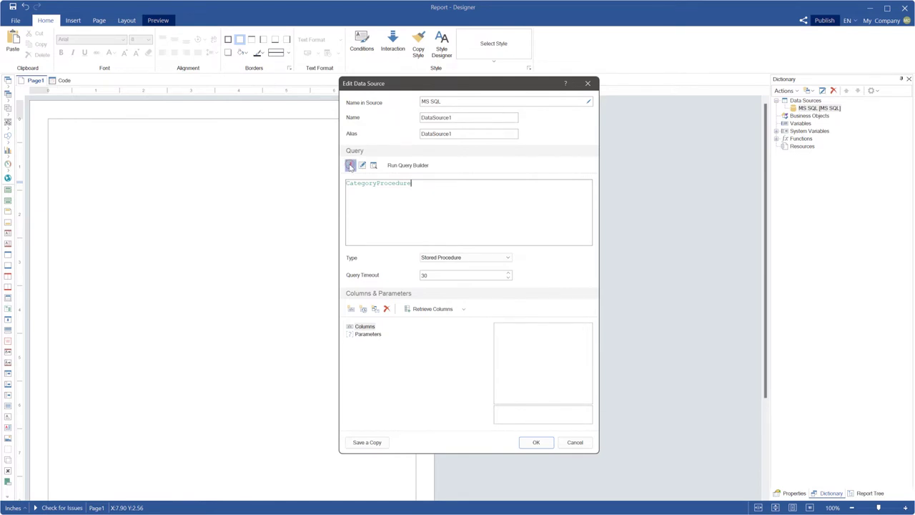
click(351, 165)
click(473, 299)
Step: Retrieve the stored procedure's columns and parameters and save DataSource1
click(477, 260)
click(476, 260)
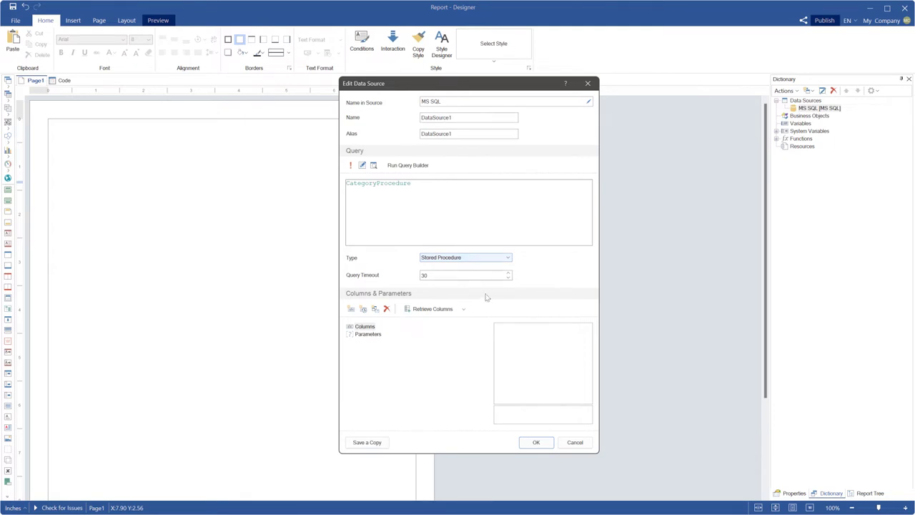
click(453, 310)
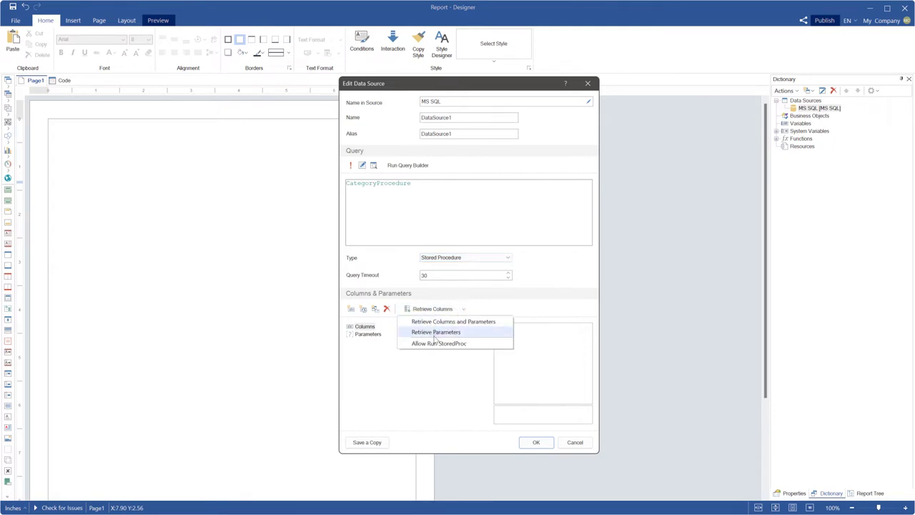
click(461, 322)
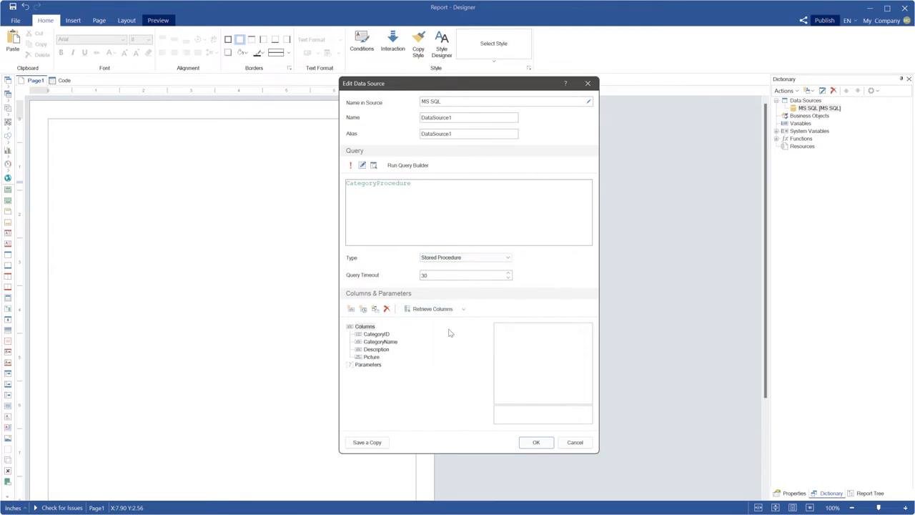
click(535, 442)
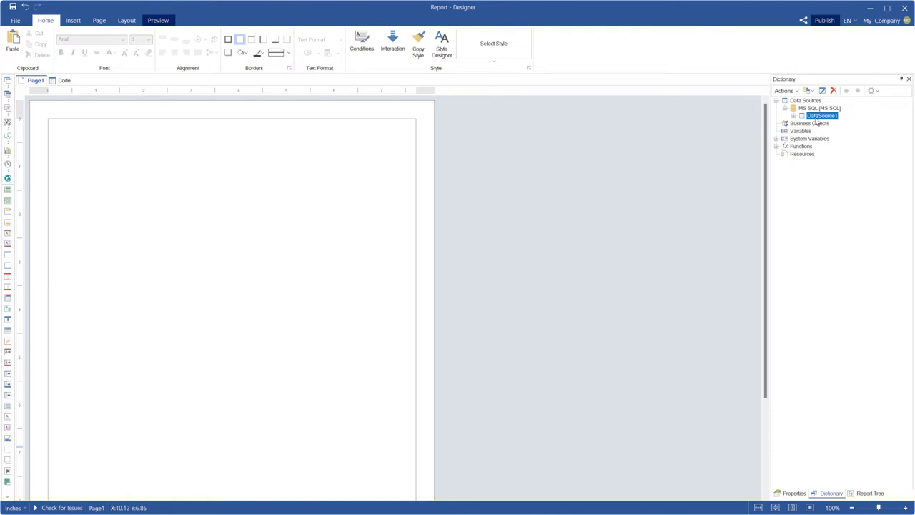
Step: Drop DataSource1 on the page as a data band with header for CategoryID and CategoryName
drag(821, 116, 193, 170)
click(345, 187)
click(346, 195)
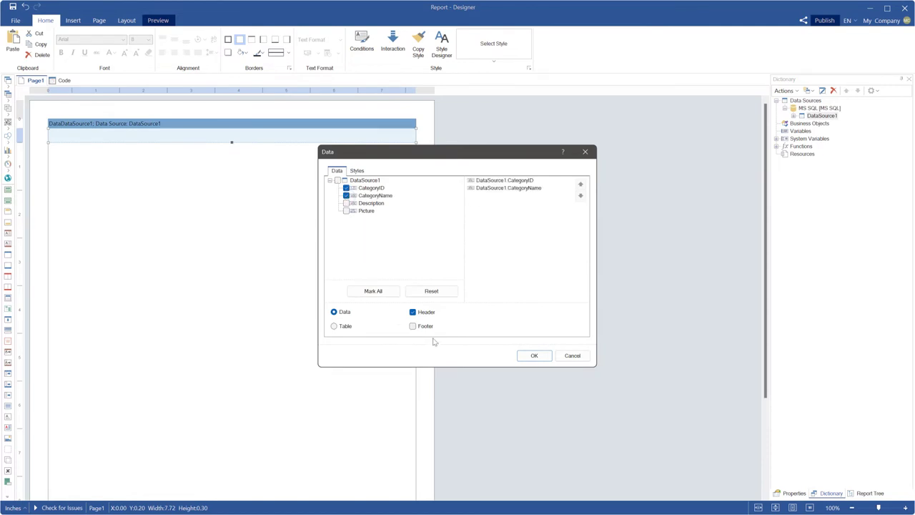
click(534, 356)
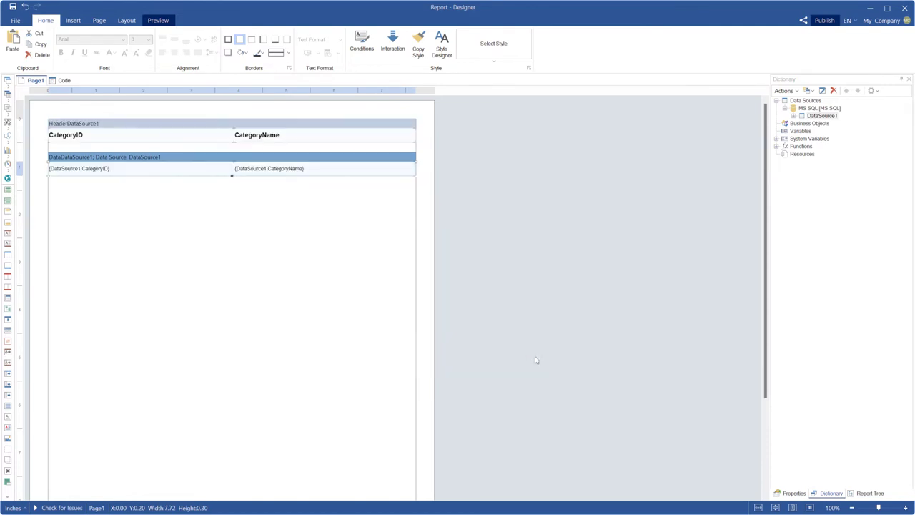
click(321, 143)
Step: Apply the Header3 style to both header cells and Data1 to both data fields
shift+click(190, 143)
click(474, 47)
click(431, 116)
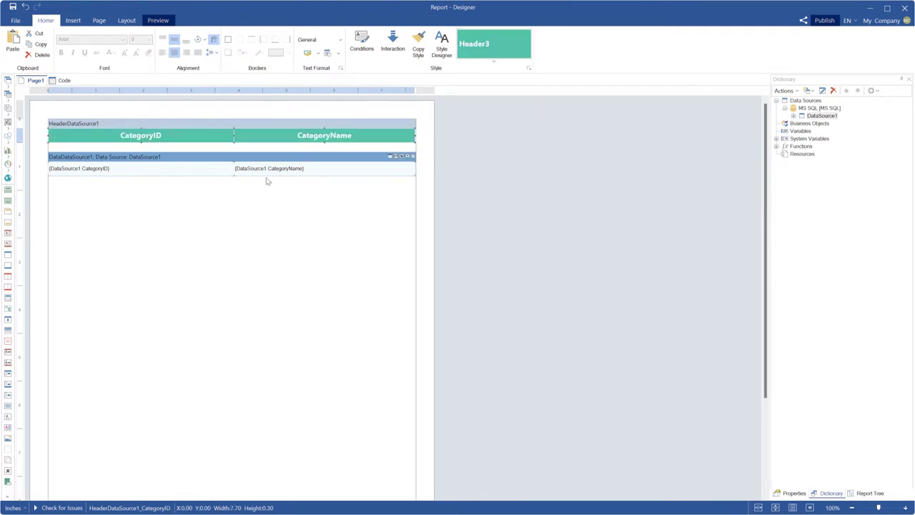
click(277, 170)
shift+click(194, 172)
click(492, 60)
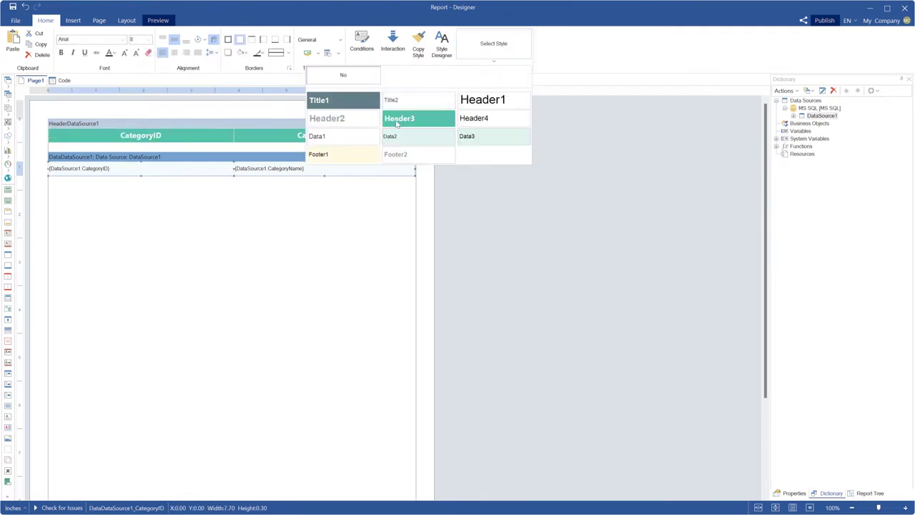
click(361, 140)
Step: Preview the rendered category report and return to the design view
click(298, 199)
key(F5)
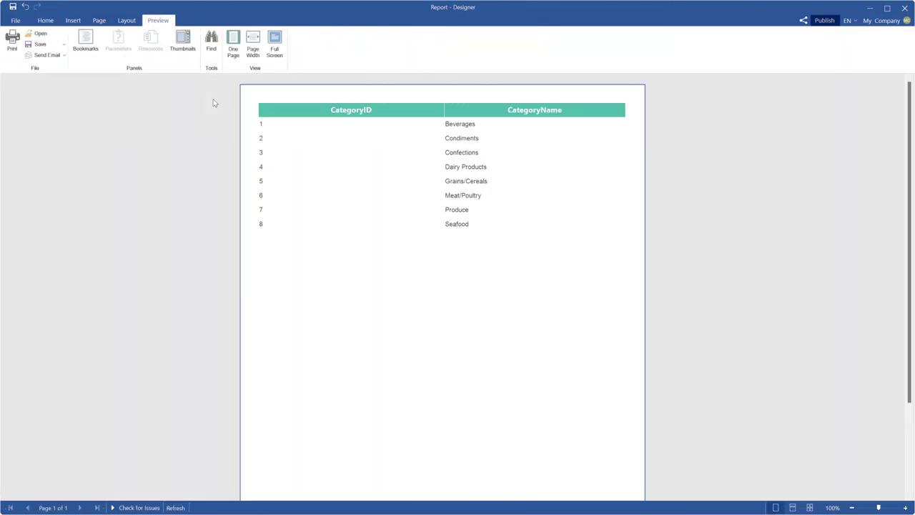
click(45, 20)
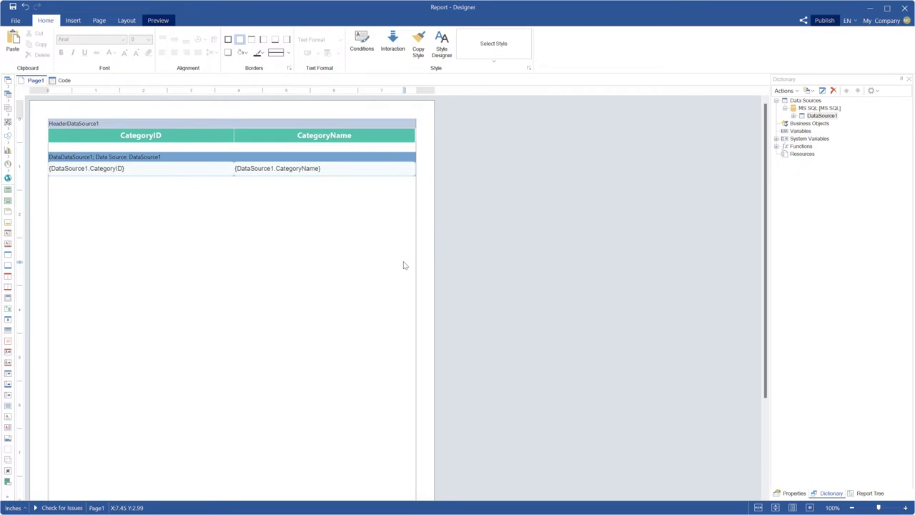
Step: Delete the data band and the header band from the page
click(259, 158)
key(Delete)
click(236, 126)
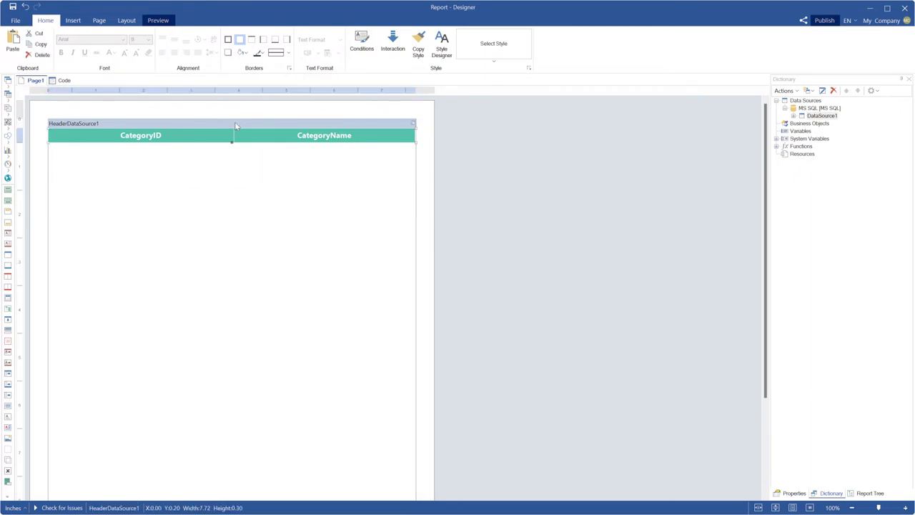
key(Delete)
Step: Replace DataSource1's query with ShowAllProducts, drop old columns, and retrieve new columns and parameters
click(820, 116)
click(822, 90)
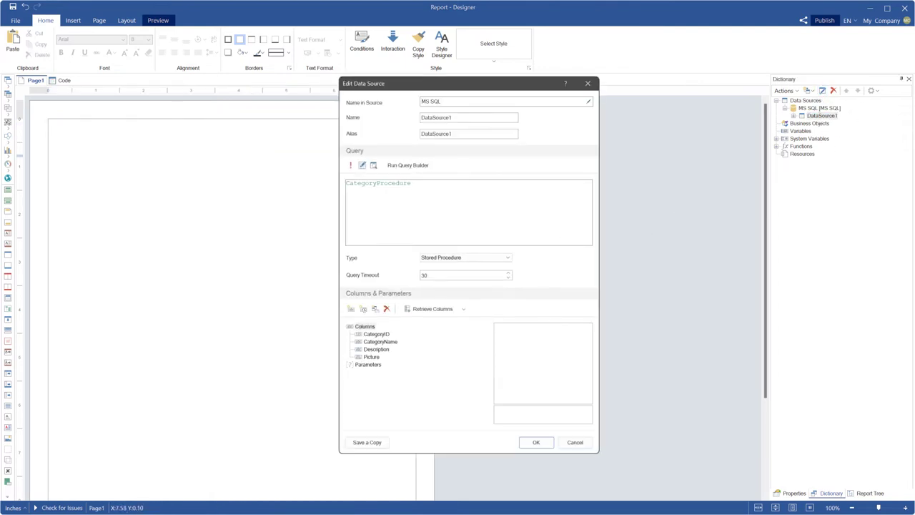
click(436, 183)
drag(416, 183, 346, 183)
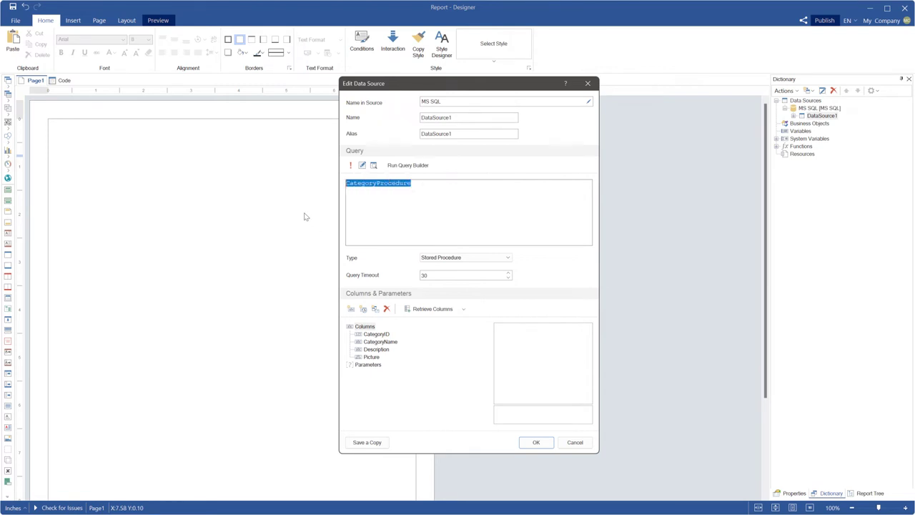
text(ShowAllProducts)
click(371, 327)
click(386, 308)
click(423, 308)
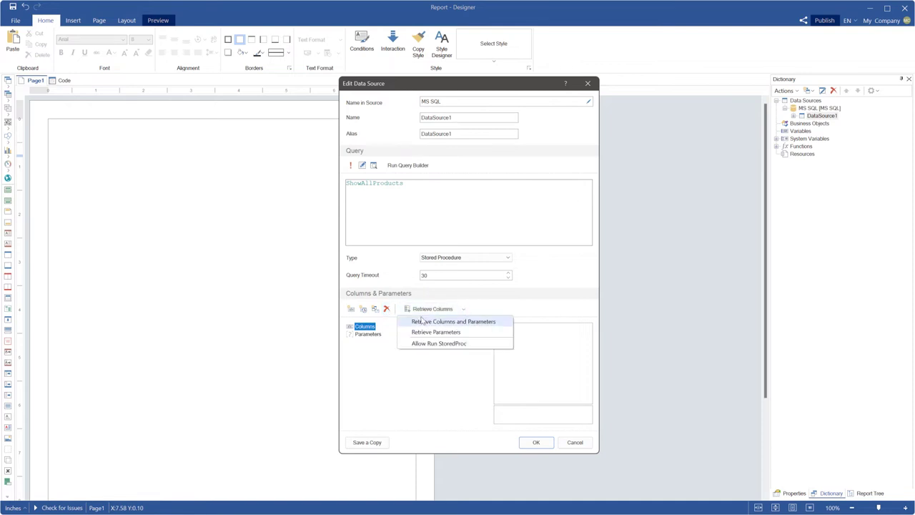
click(422, 321)
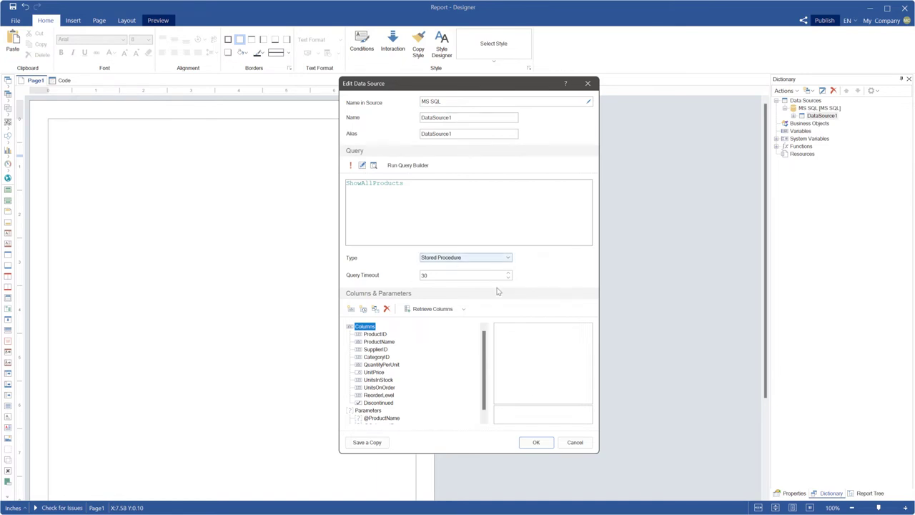
click(536, 443)
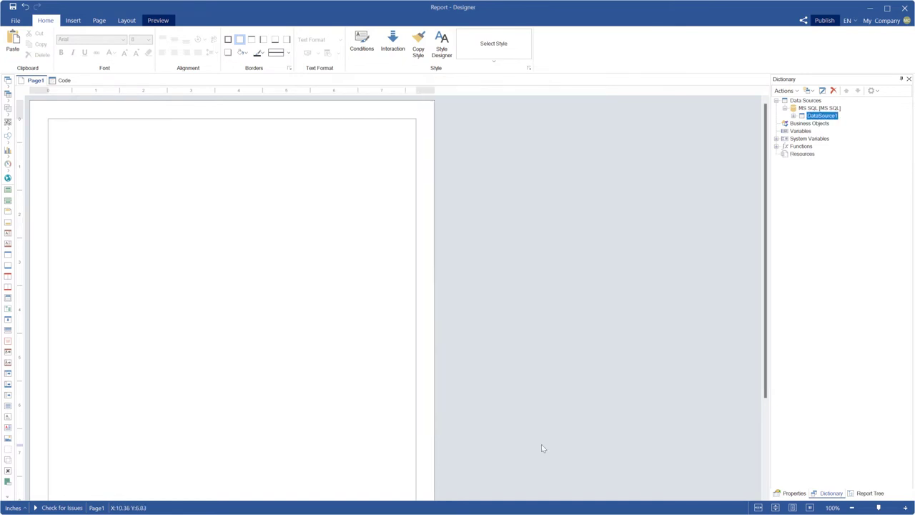
Step: Add a DataSource1 band with header for ProductName and CategoryID, then select both header cells
drag(820, 116, 292, 178)
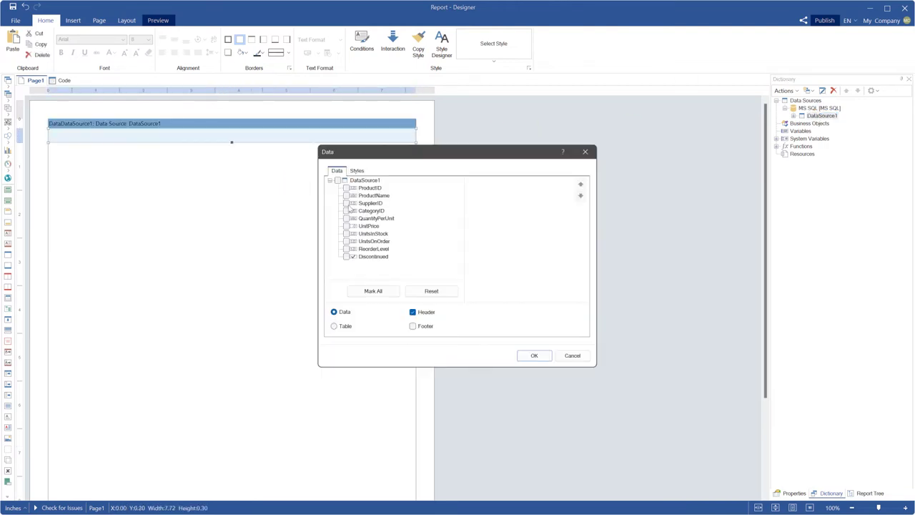
click(346, 196)
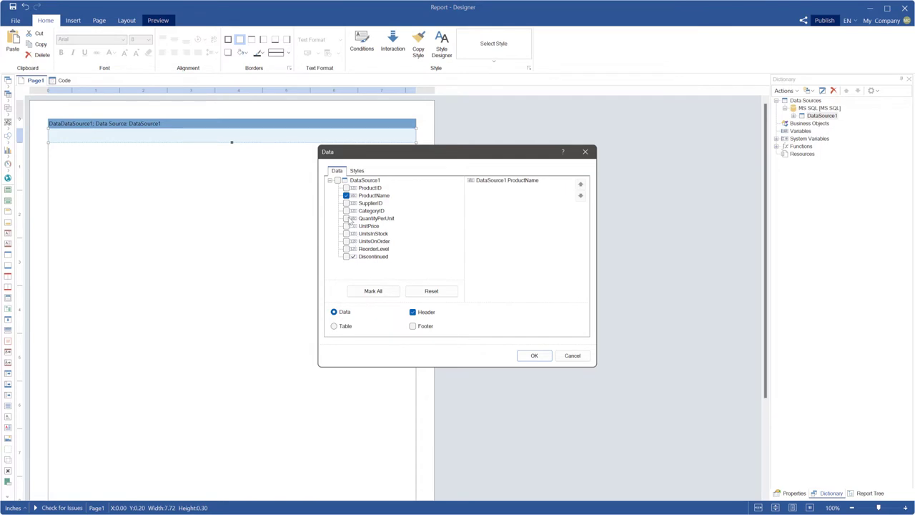
click(346, 210)
click(534, 356)
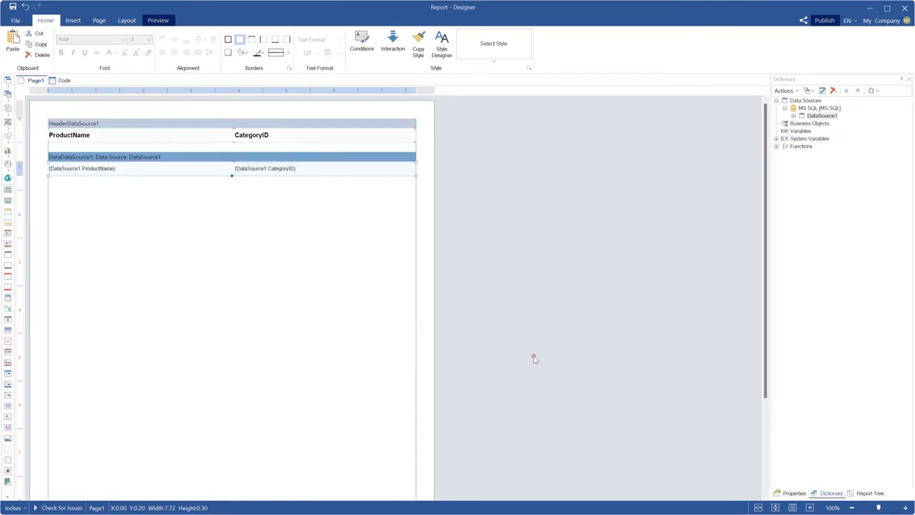
click(243, 141)
shift+click(209, 140)
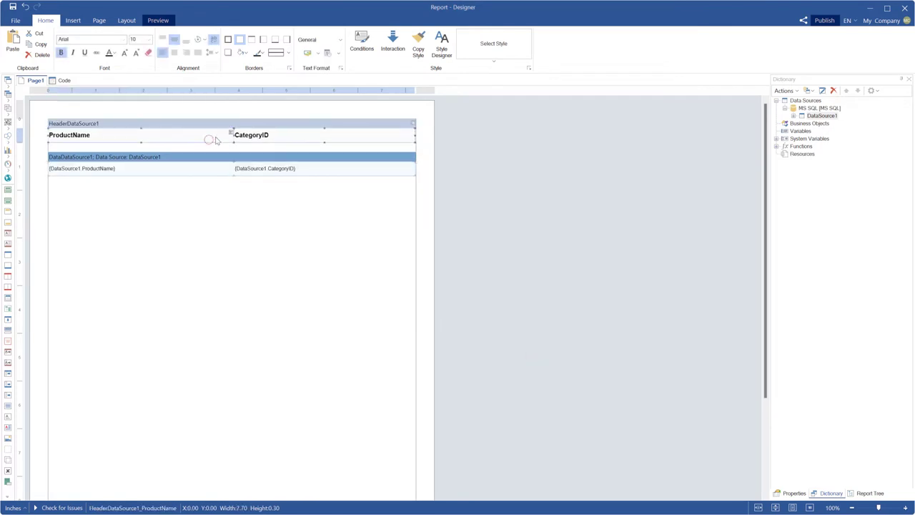
click(490, 66)
Step: Give the header cells Header3 and the ProductName and CategoryID data cells Data1
click(433, 121)
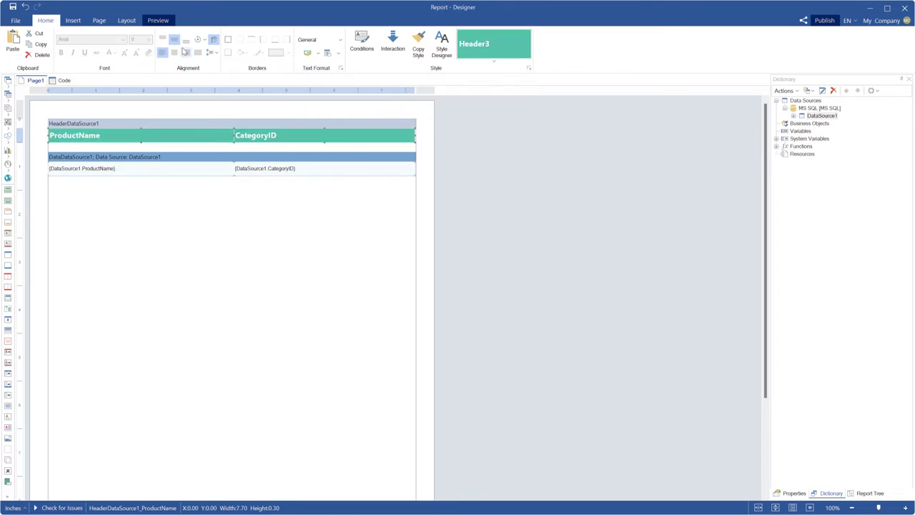
click(225, 171)
shift+click(276, 175)
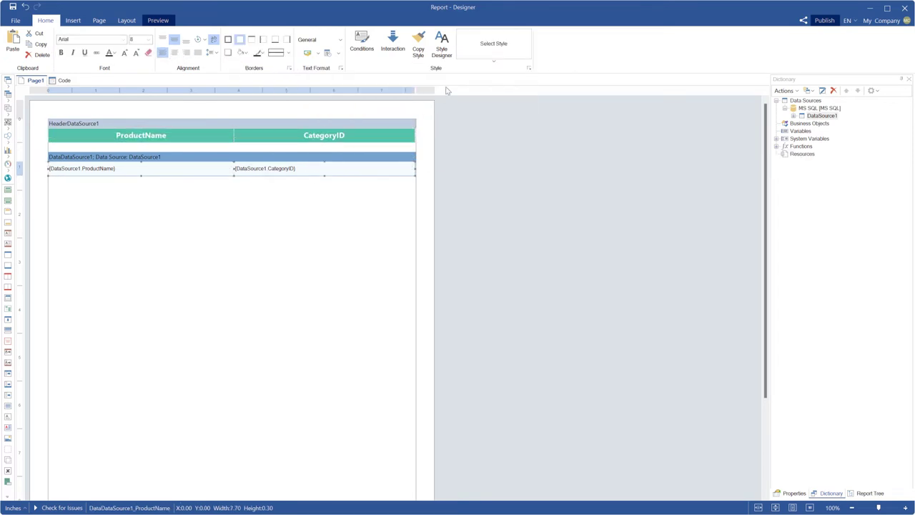
click(485, 62)
click(347, 138)
Step: Preview the report, which renders an empty page, and return to design
click(322, 208)
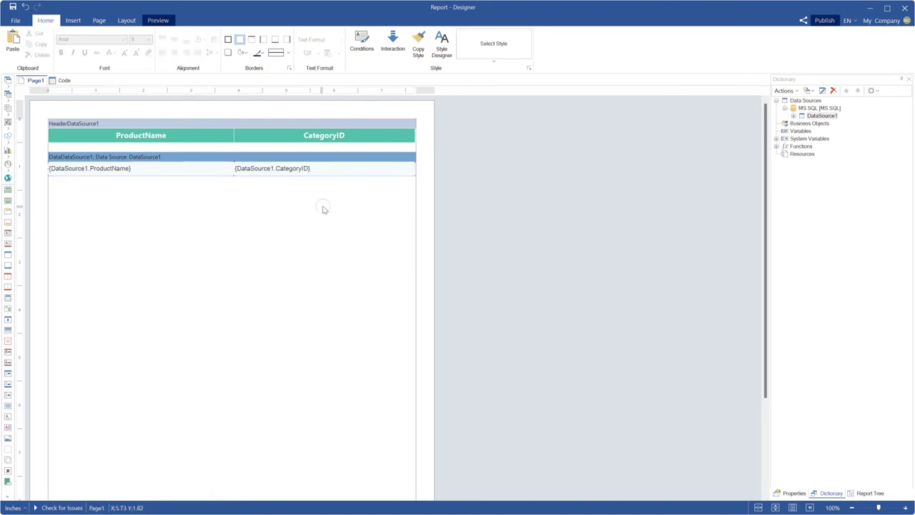
click(161, 21)
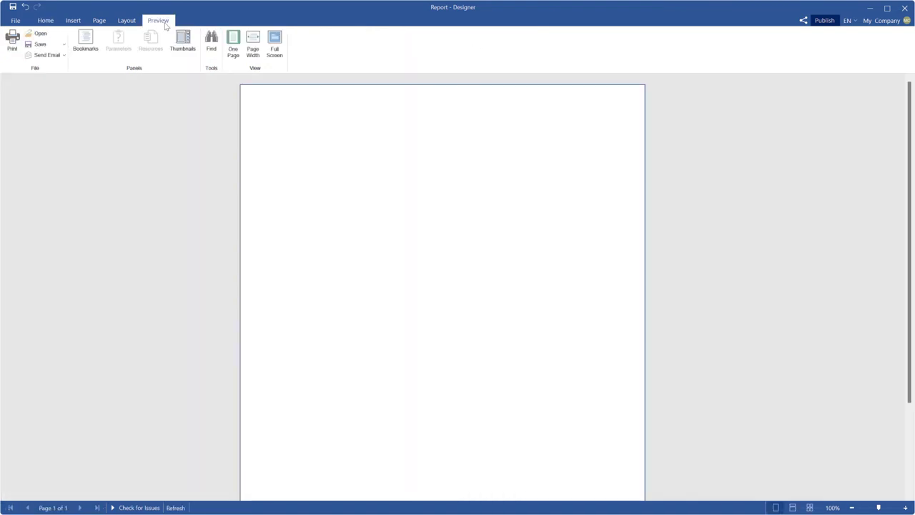
click(46, 21)
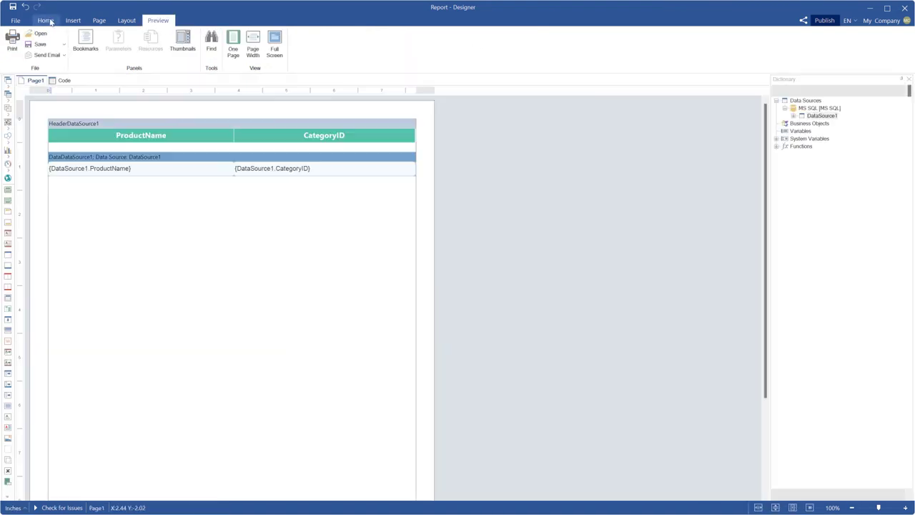
click(821, 116)
click(821, 90)
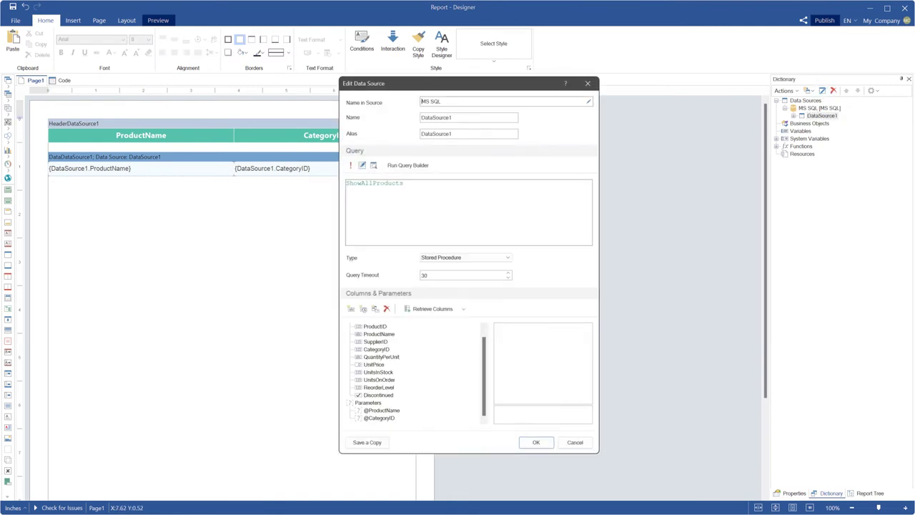
click(382, 410)
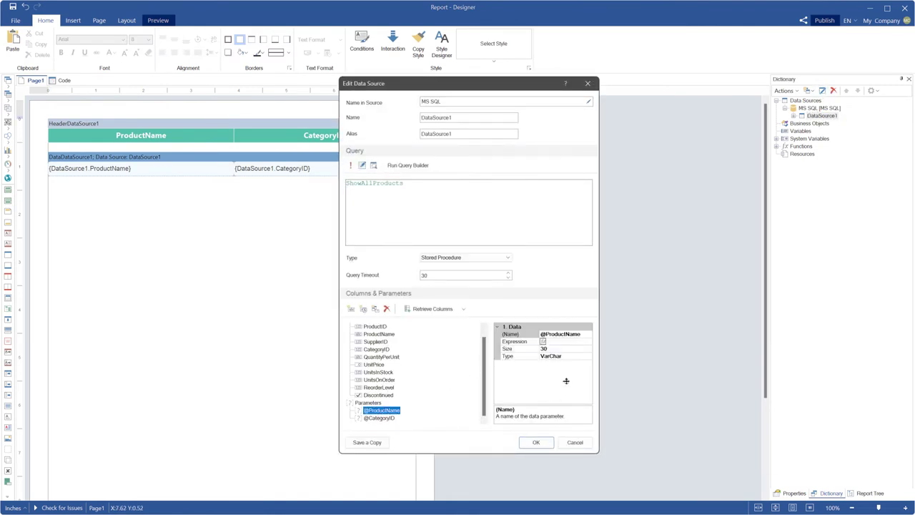
click(564, 342)
text("Chai")
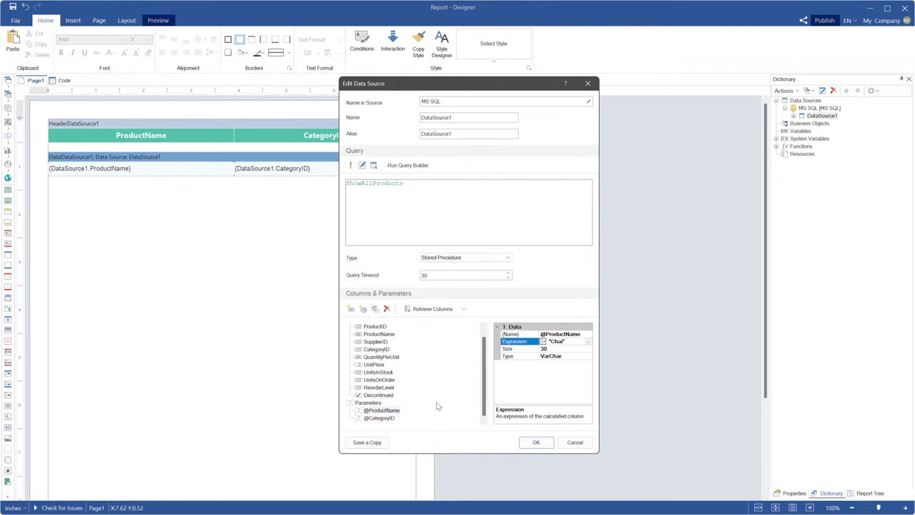
key(Return)
scroll(437, 406, down, 1)
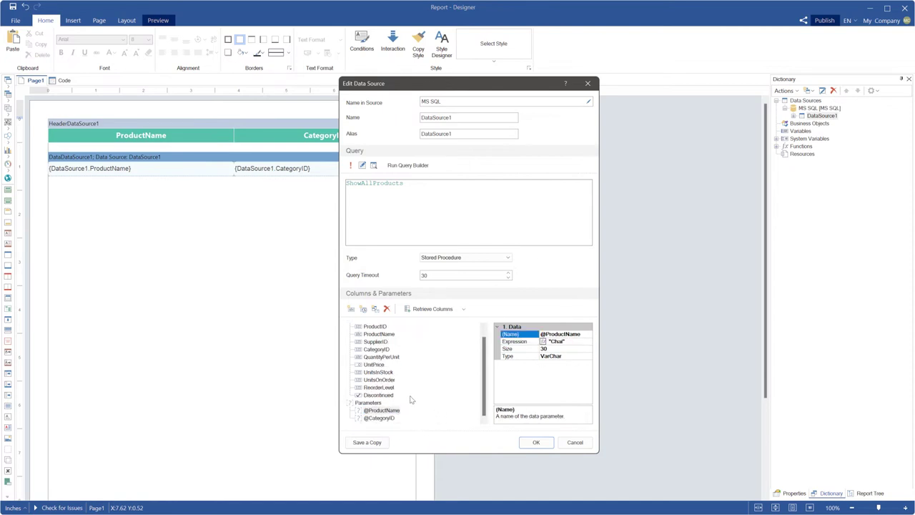
click(386, 419)
click(565, 342)
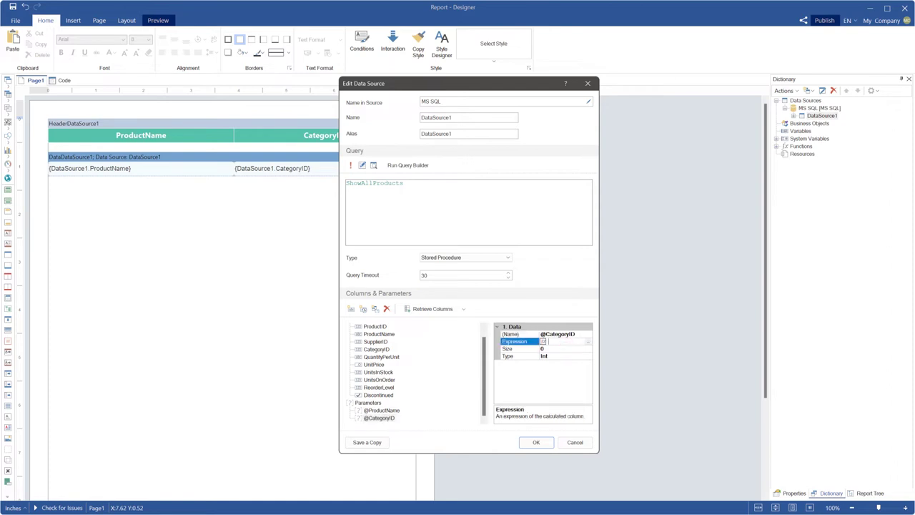
key(Return)
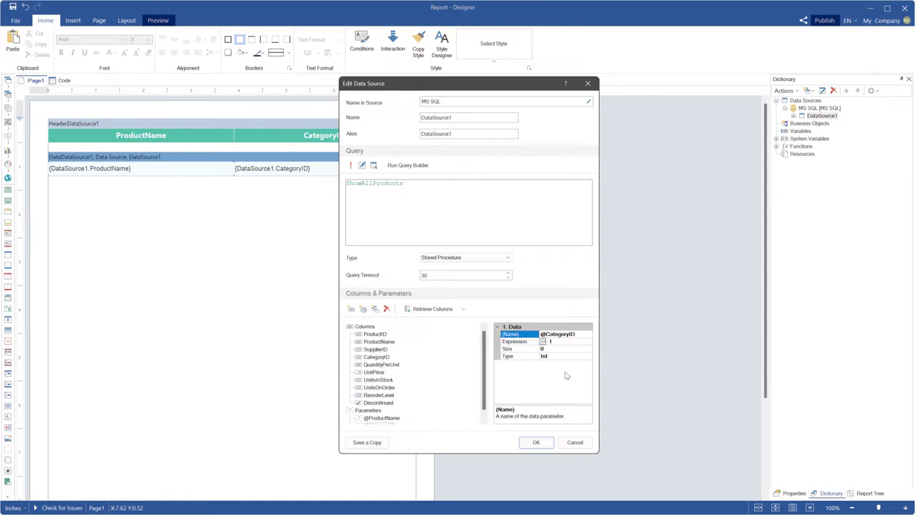
click(551, 446)
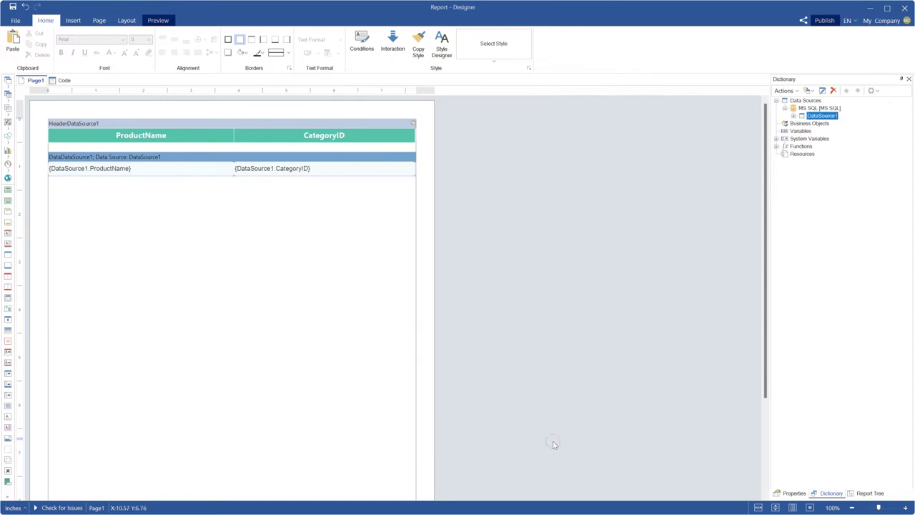
click(159, 20)
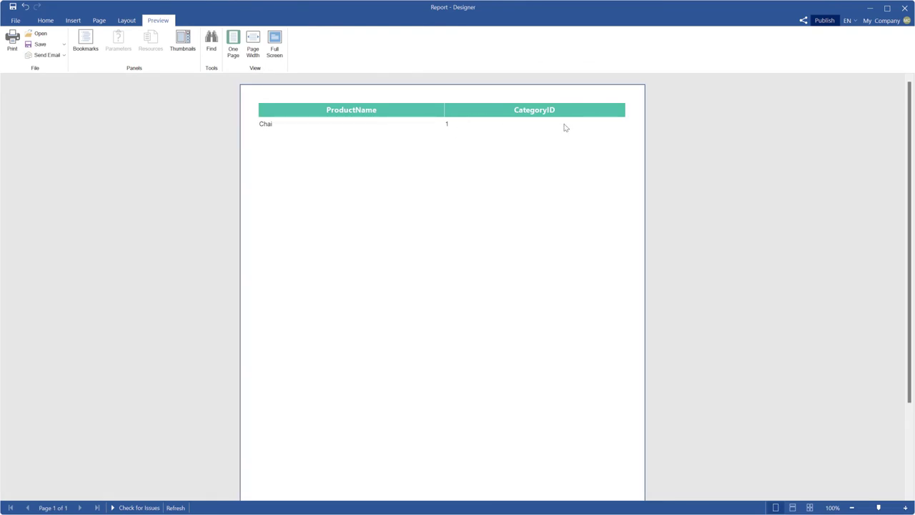
click(45, 20)
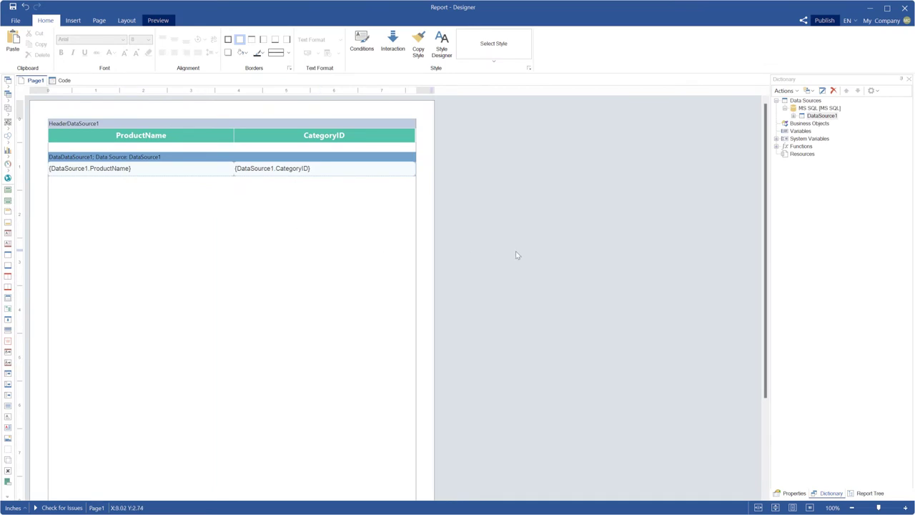
click(823, 116)
click(822, 90)
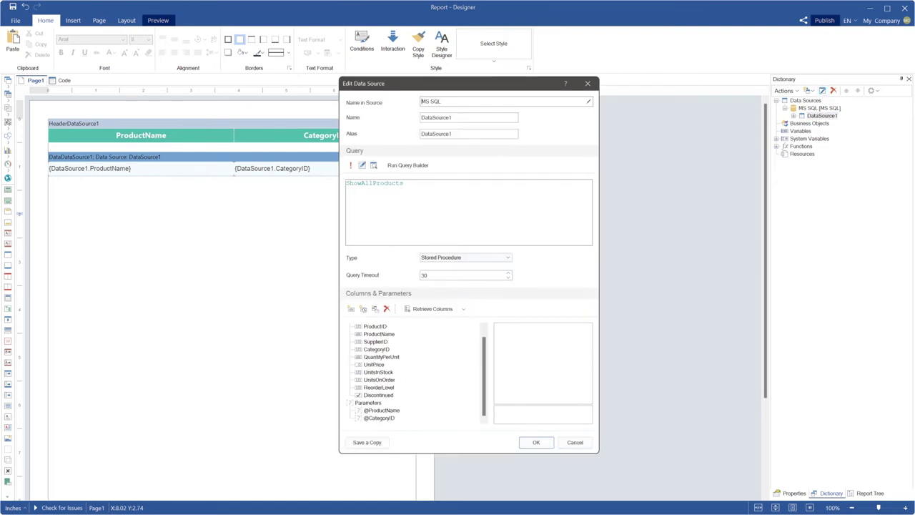
click(443, 260)
click(446, 270)
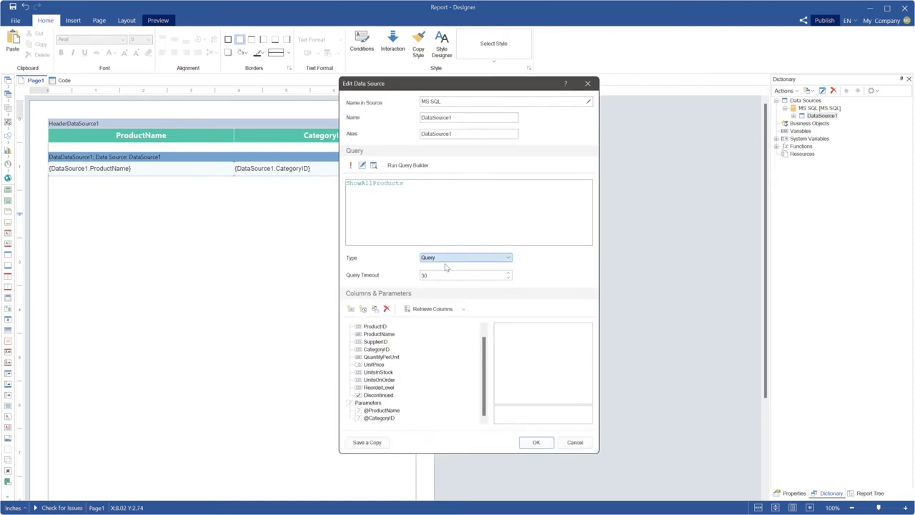
text(exec ShowAllProducts @ProductName, @CategoryID)
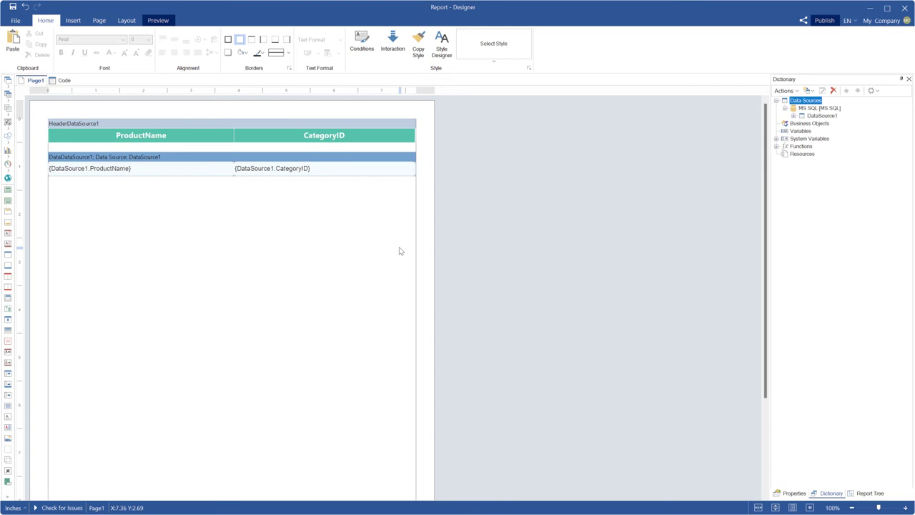
Step: Create Variable1 as a string variable requested from the user
click(432, 260)
click(808, 90)
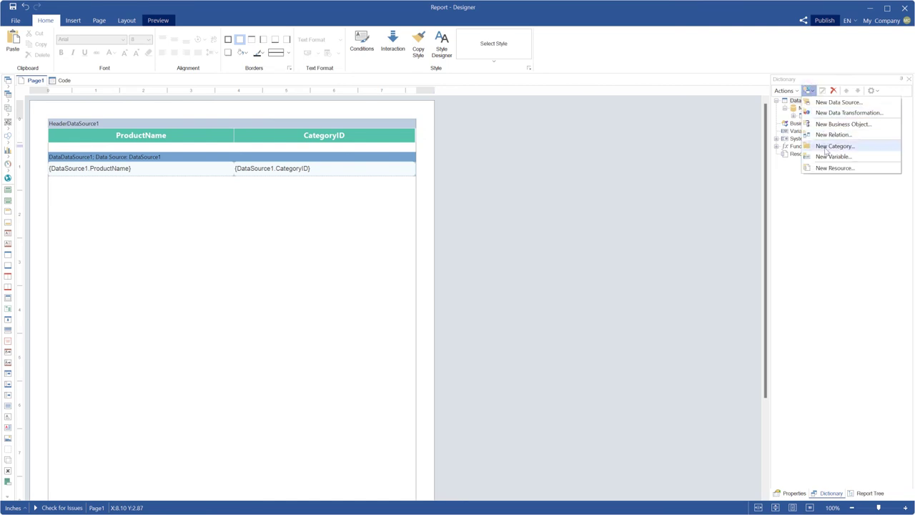
click(827, 155)
click(432, 311)
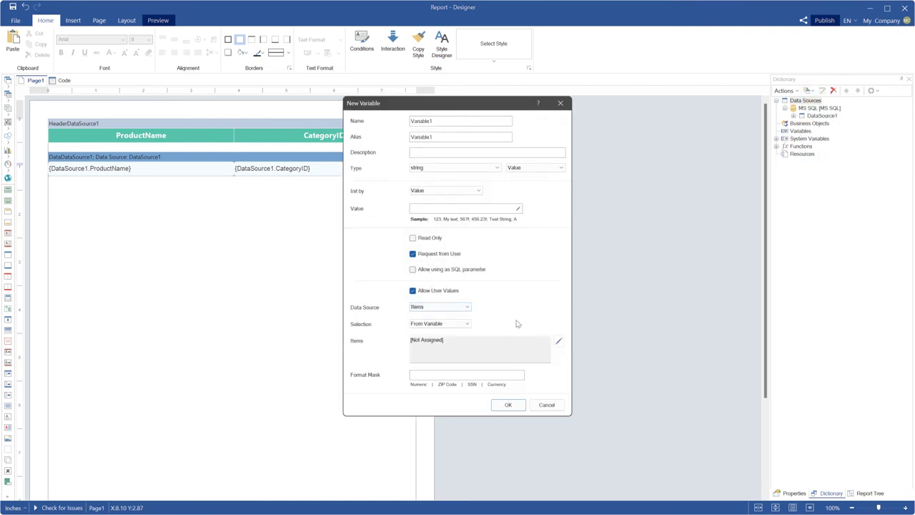
click(508, 404)
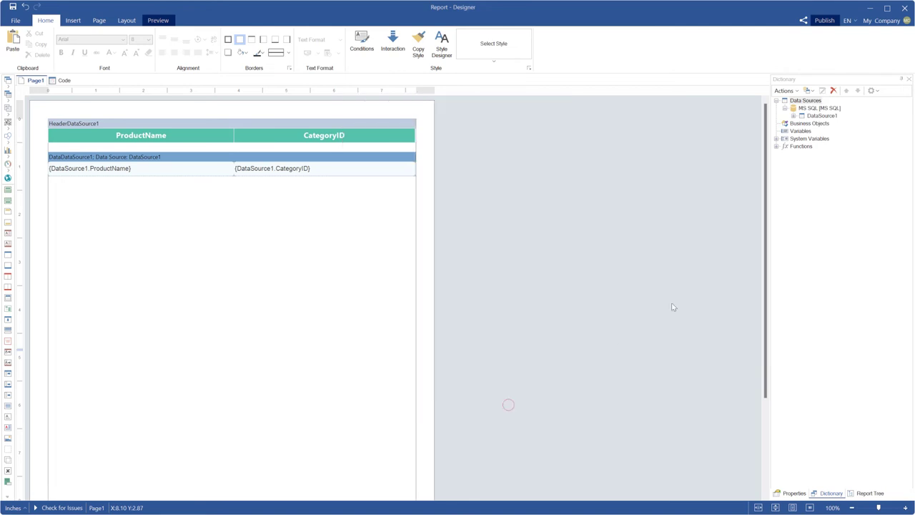
Step: Create Variable2 of type int requested from the user, then reopen DataSource1's settings
click(808, 90)
click(829, 156)
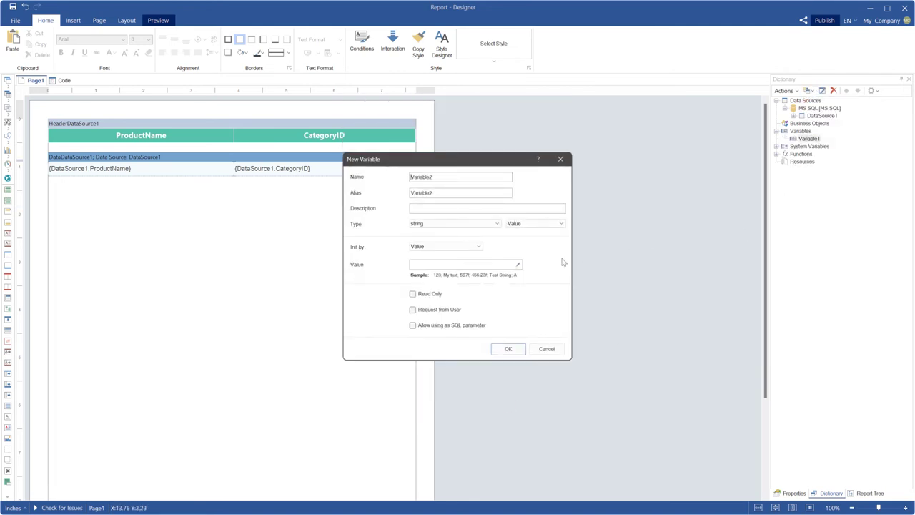
click(461, 227)
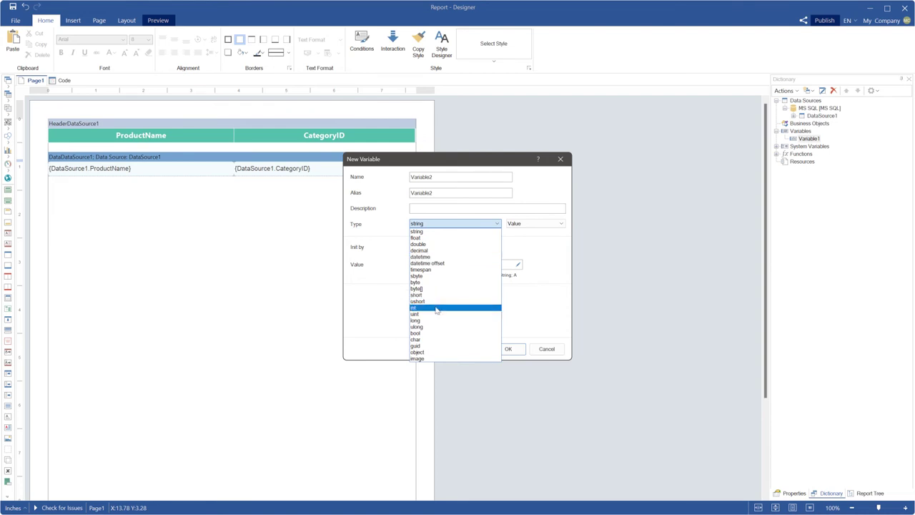
click(436, 308)
click(447, 311)
click(509, 393)
click(818, 116)
click(822, 90)
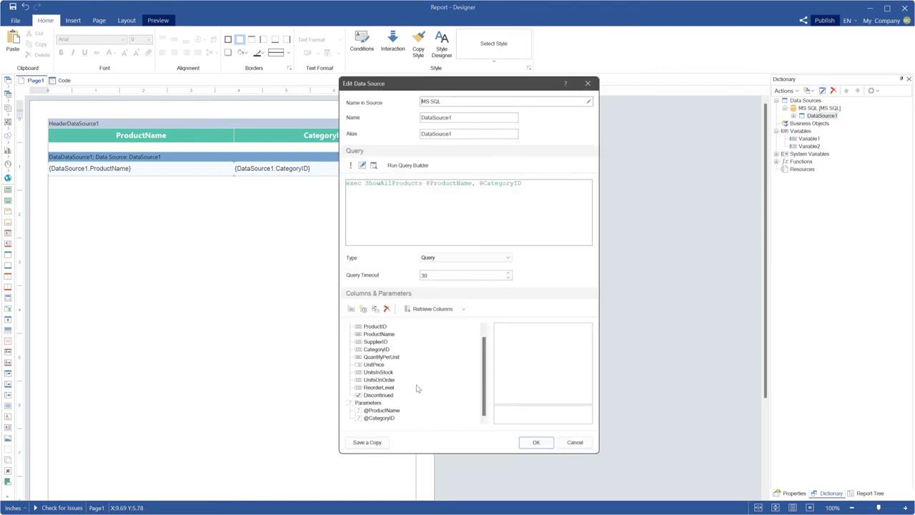
click(393, 410)
click(576, 342)
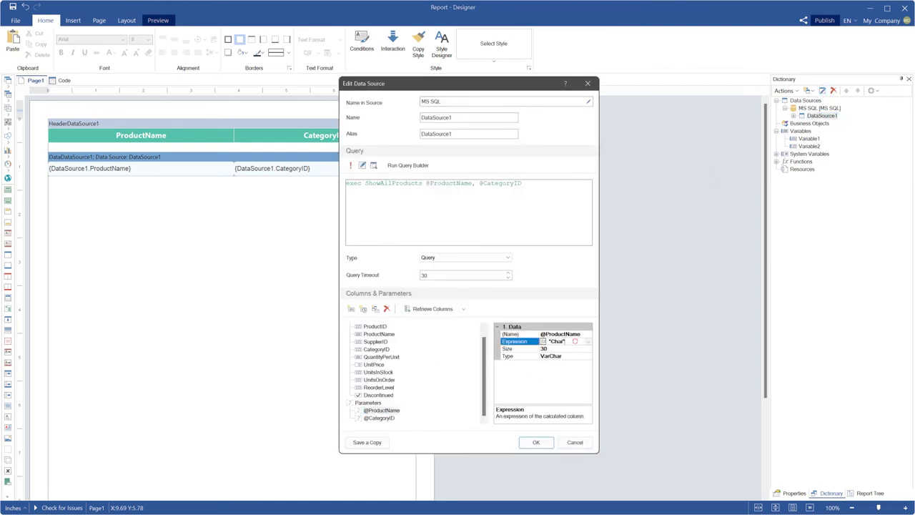
click(588, 340)
key(ctrl+a)
key(Delete)
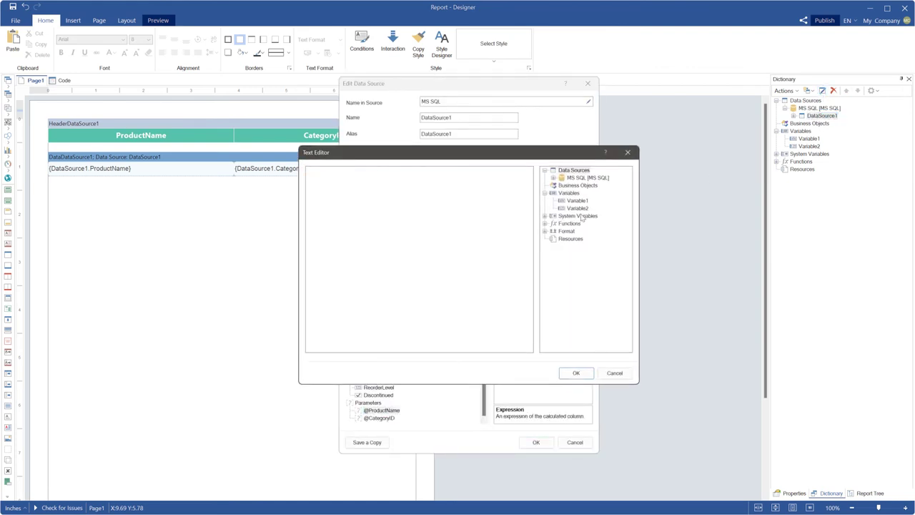
drag(577, 201, 402, 200)
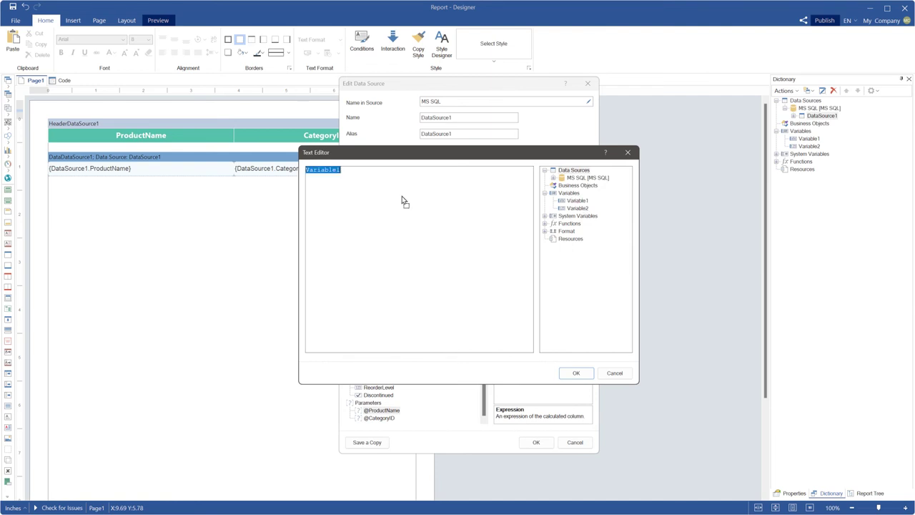
click(576, 373)
scroll(412, 416, down, 1)
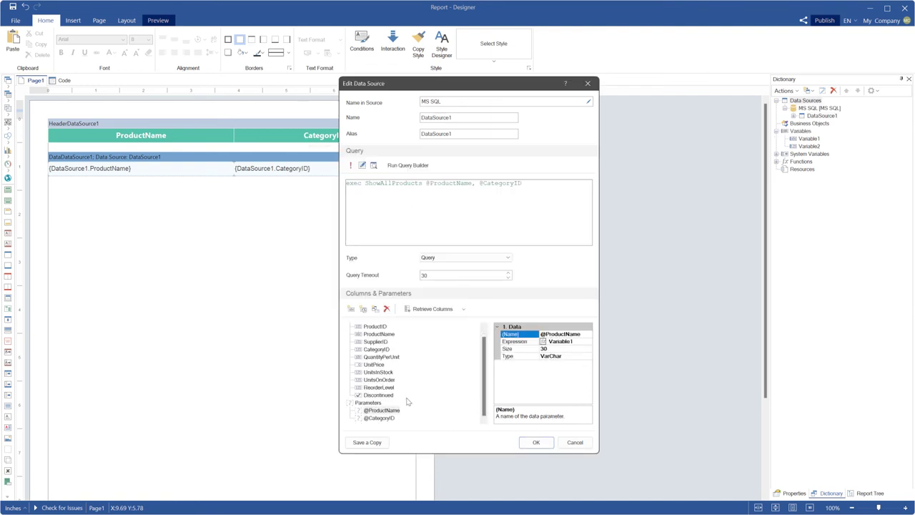
click(380, 418)
click(564, 341)
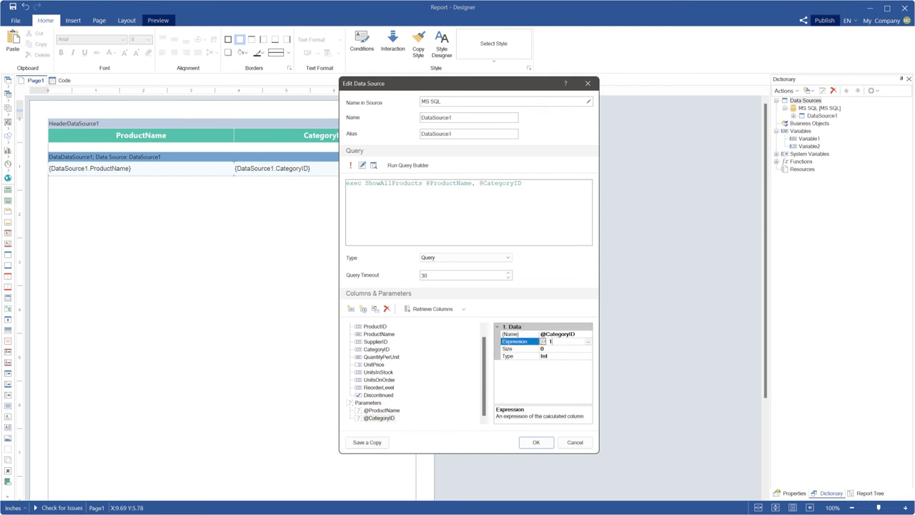
click(588, 342)
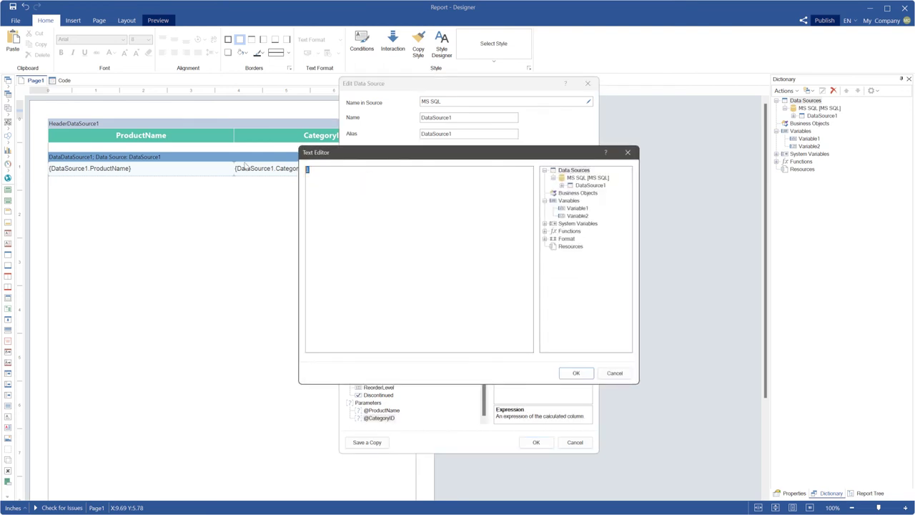
double_click(583, 220)
click(575, 372)
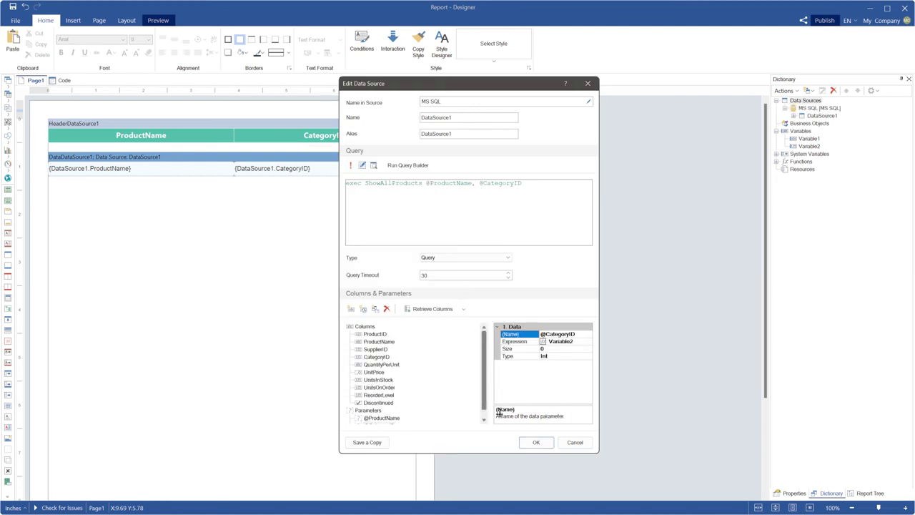
click(536, 442)
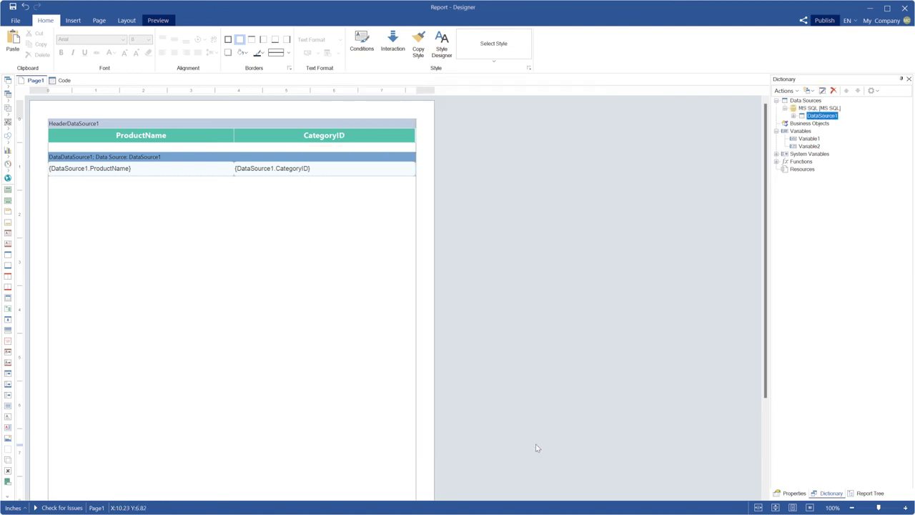
click(169, 22)
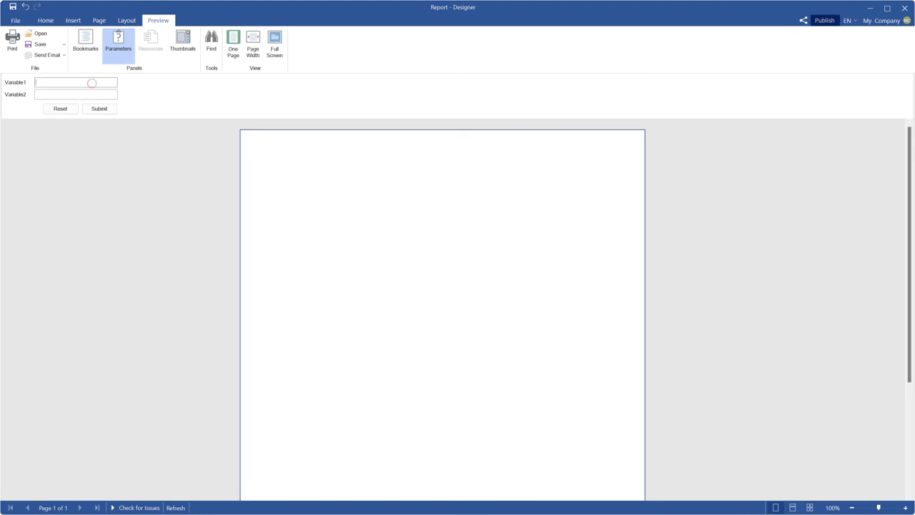
click(78, 94)
text(1)
click(97, 108)
double_click(70, 82)
text(Ikura)
double_click(64, 95)
text(8)
click(99, 109)
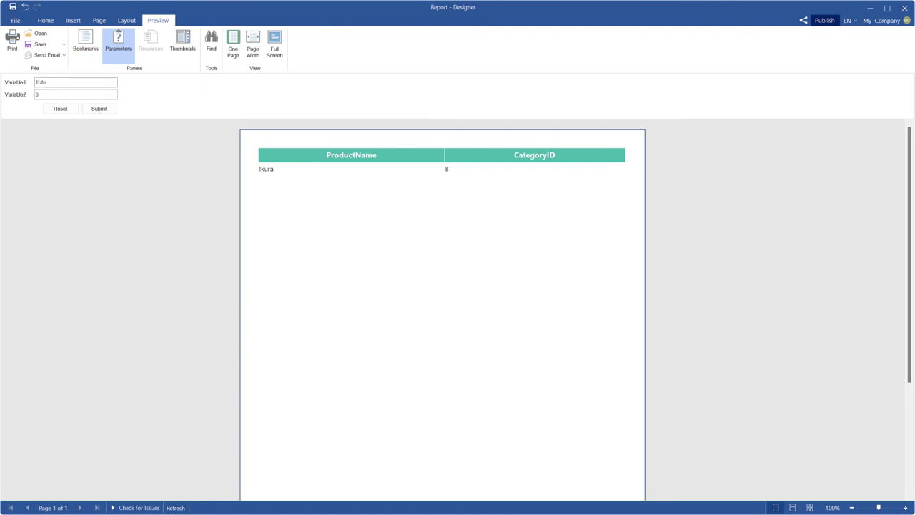
text(7)
click(99, 108)
click(45, 20)
click(821, 115)
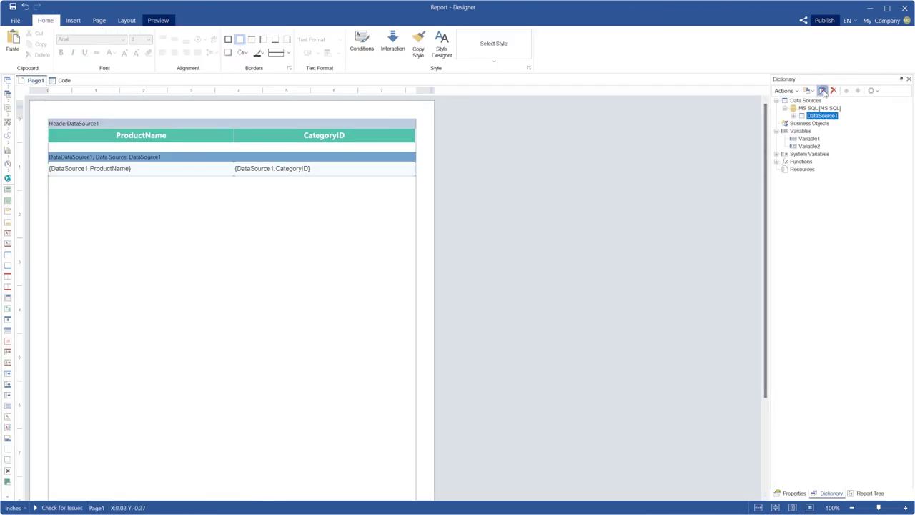